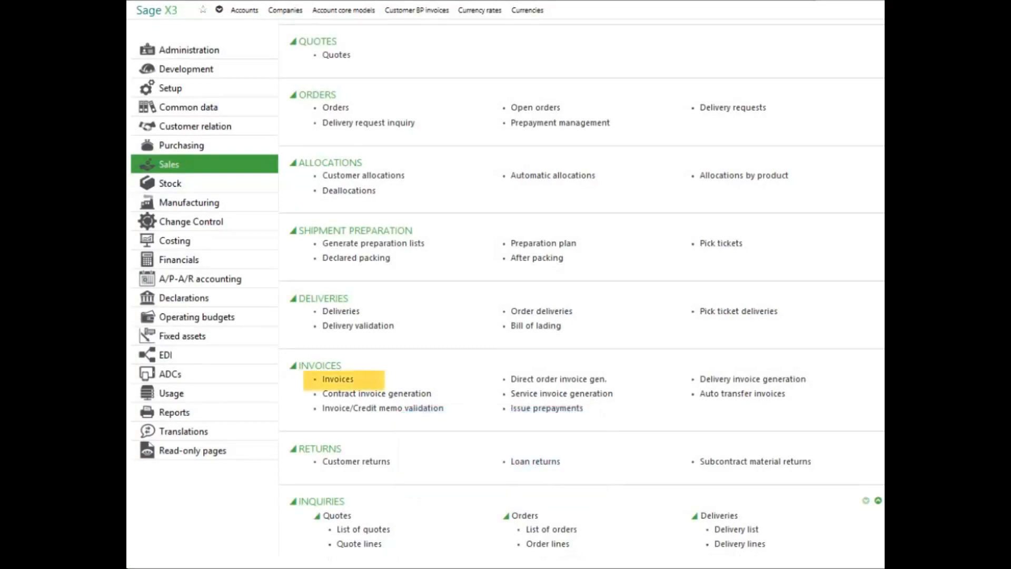
- Open sales invoices with the ALL Full entry invoice transaction and start a new invoice
{"action": "left_click", "coordinate": [340, 379]}
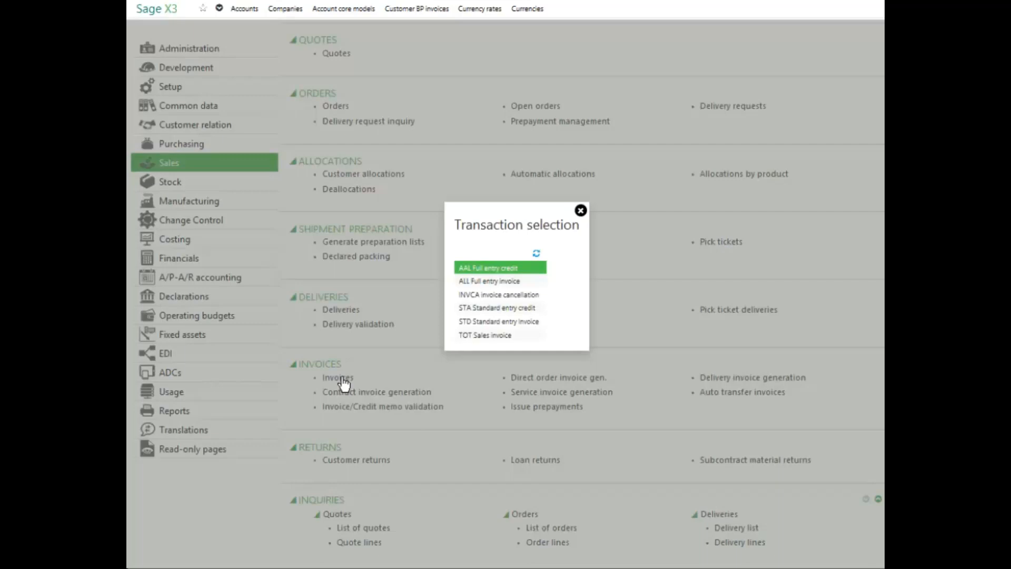
{"action": "left_click", "coordinate": [494, 284]}
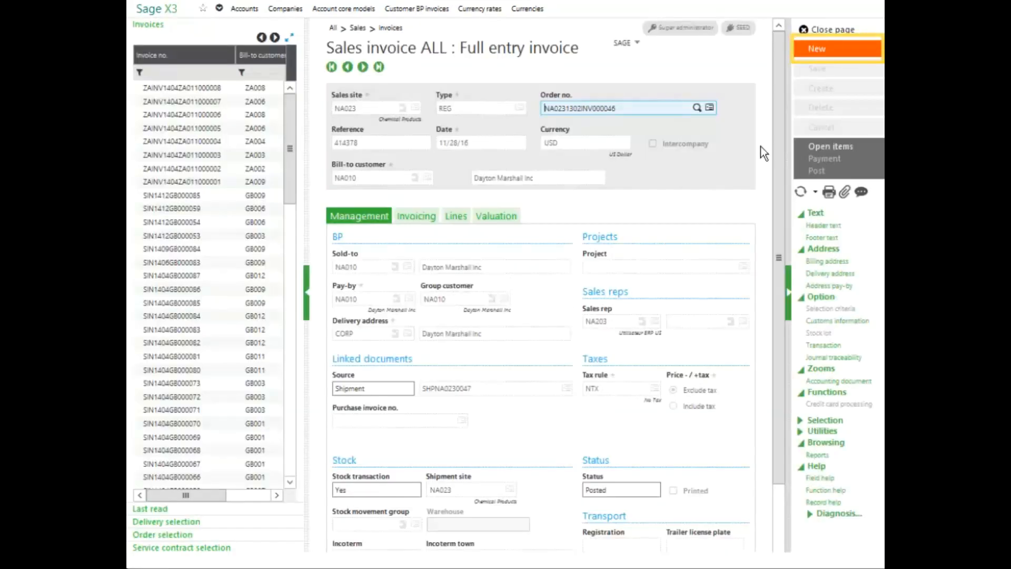
{"action": "left_click", "coordinate": [821, 49]}
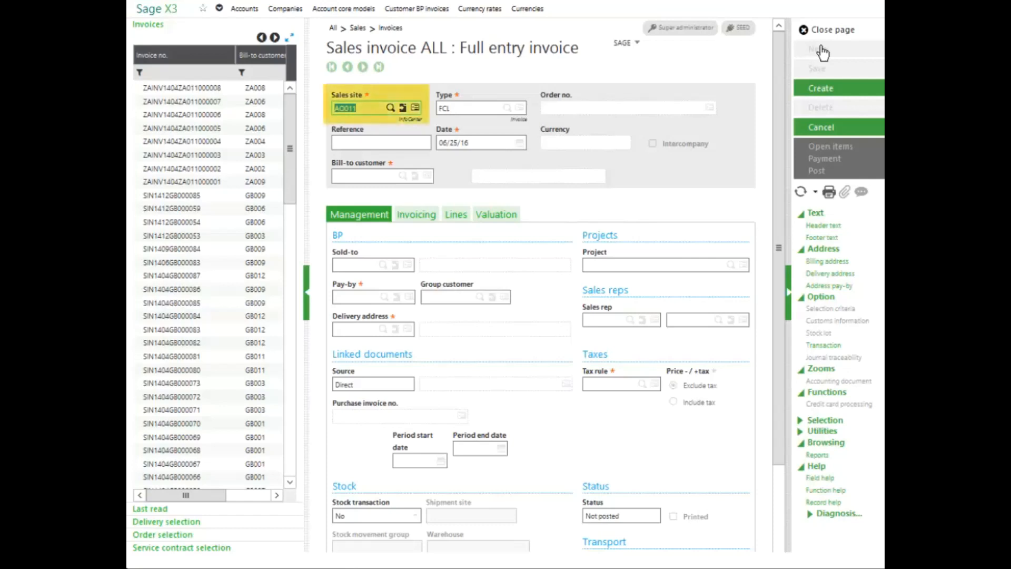
- Set the invoice's sales site to NA012 and accept DIR as the invoice type
{"action": "type", "text": "na90"}
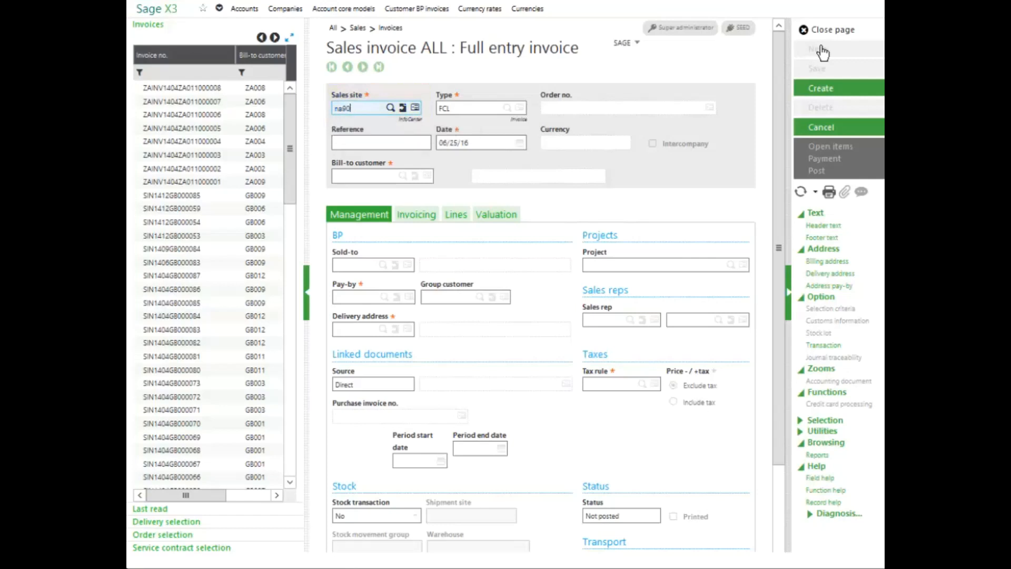
{"action": "key", "text": "BackSpace"}
{"action": "key", "text": "BackSpace"}
{"action": "type", "text": "012"}
{"action": "key", "text": "Tab"}
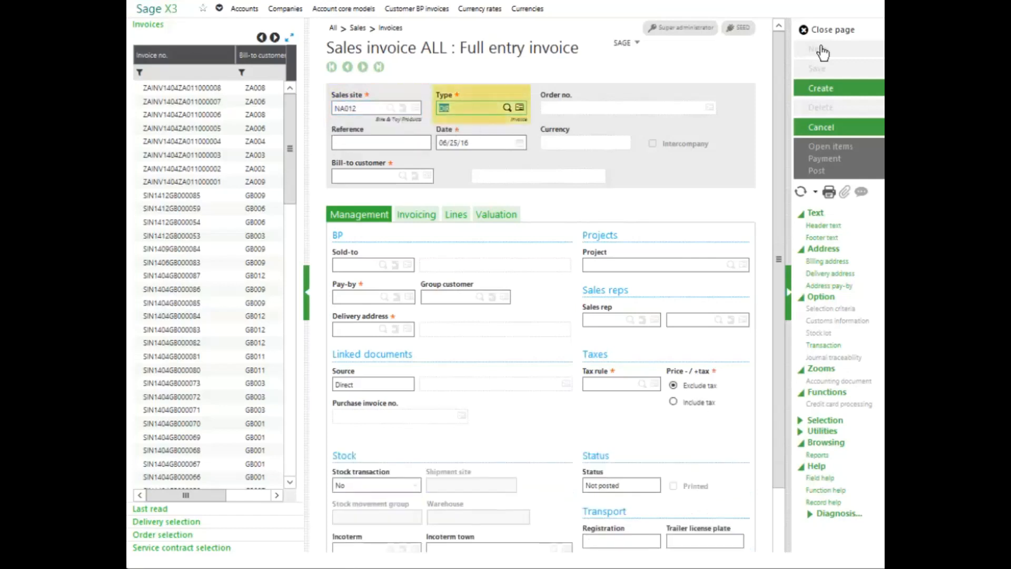
{"action": "key", "text": "Tab"}
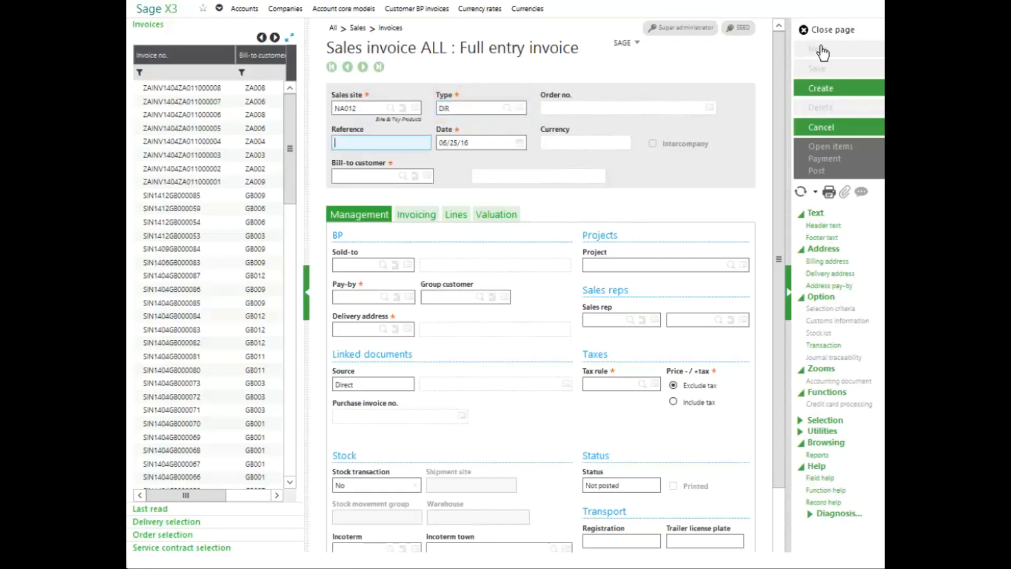
- Enter Training as the invoice reference and set the bill-to customer to Fun Times Stores, keeping the proposed date
{"action": "type", "text": "Training"}
{"action": "key", "text": "Tab"}
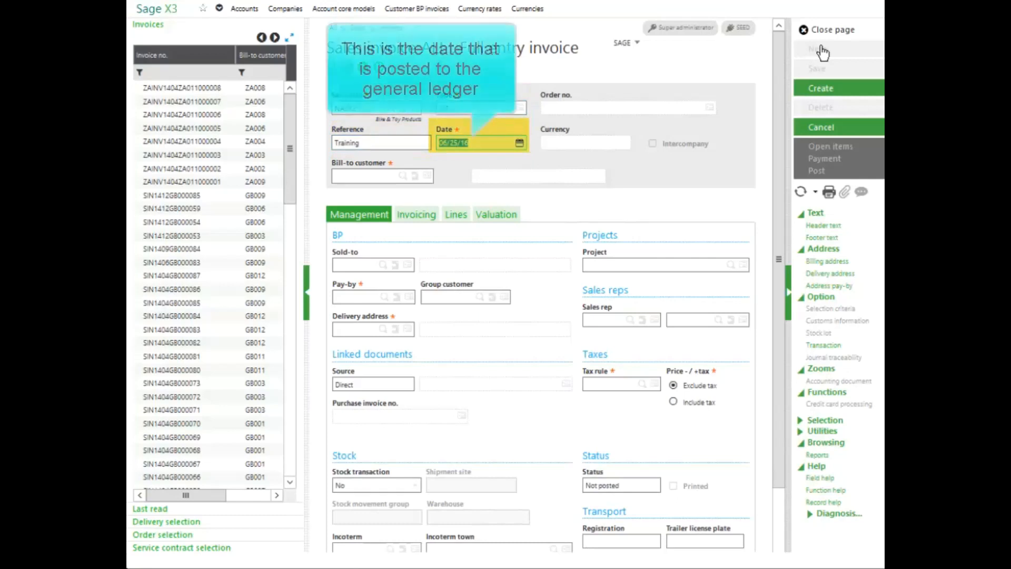
{"action": "key", "text": "Tab"}
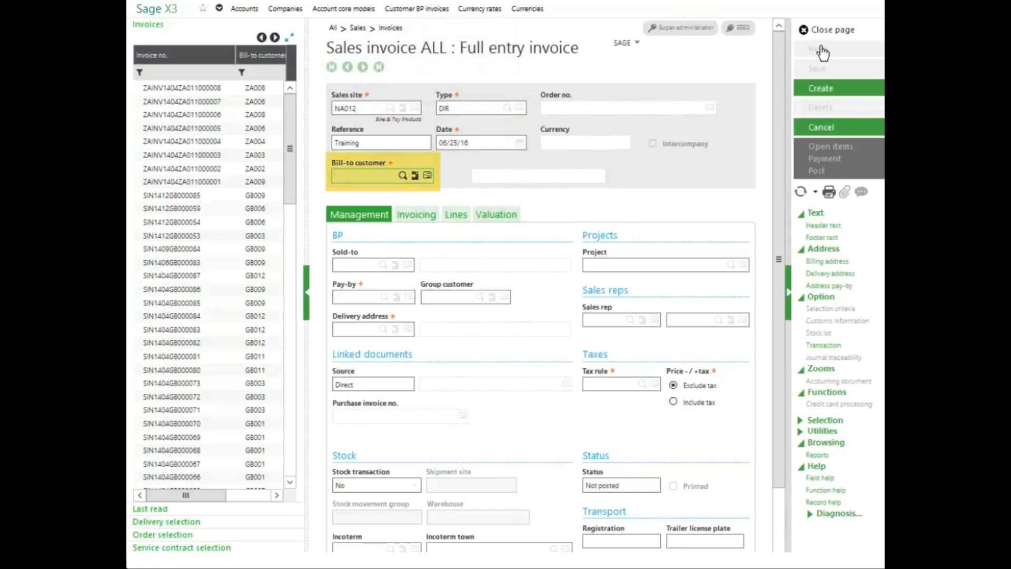
{"action": "type", "text": "na003"}
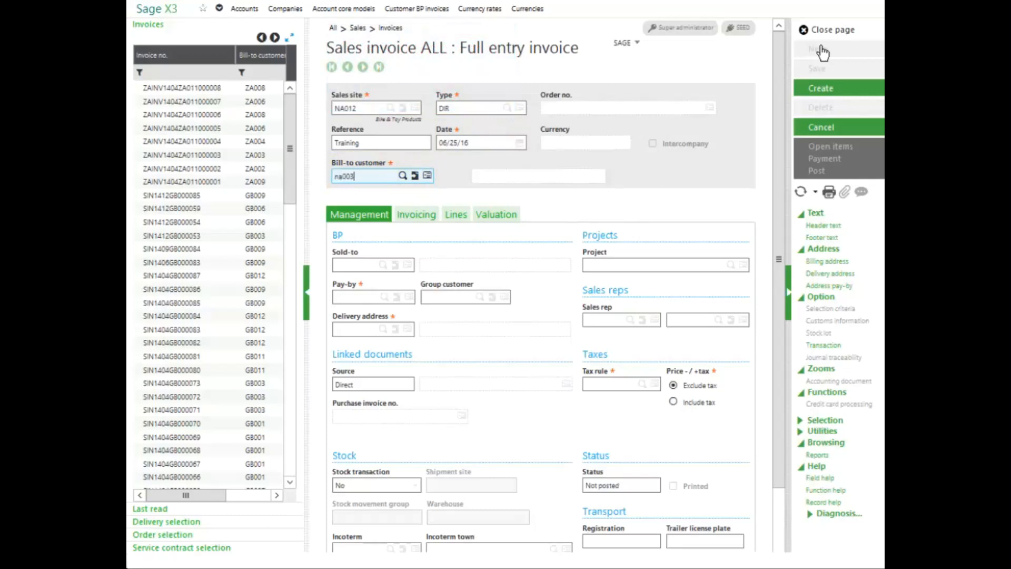
{"action": "key", "text": "Tab"}
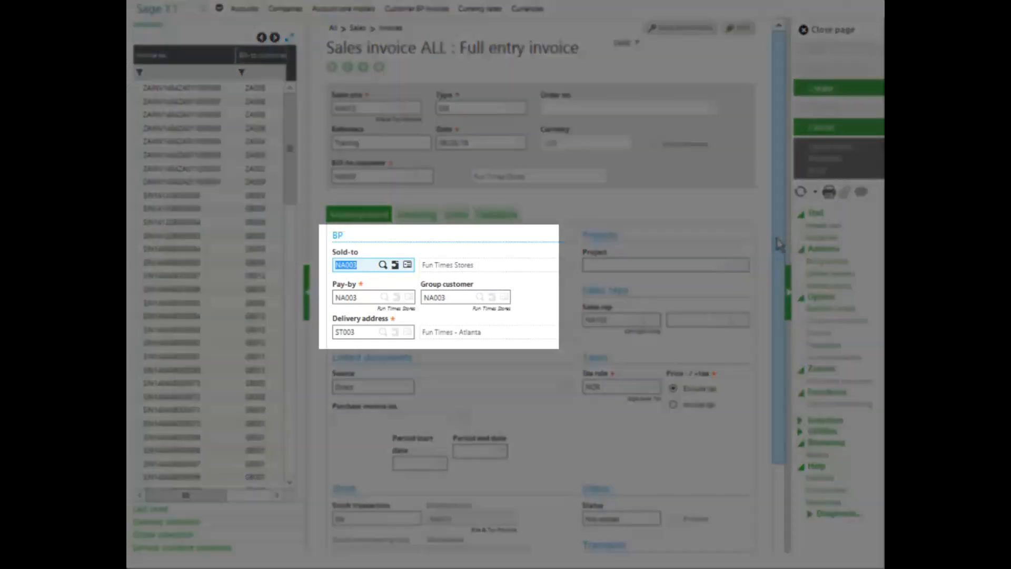
- Review the invoice's management and invoicing details, and add product BMS001 with its default description as the first invoice line
{"action": "left_click_drag", "start_coordinate": [780, 245], "coordinate": [778, 272]}
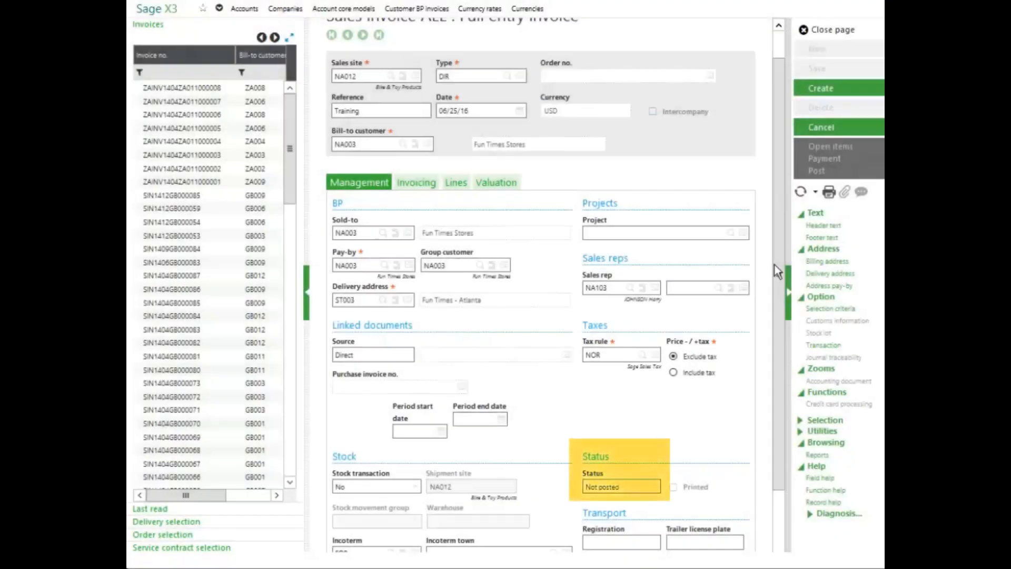
{"action": "left_click_drag", "start_coordinate": [775, 264], "coordinate": [766, 303]}
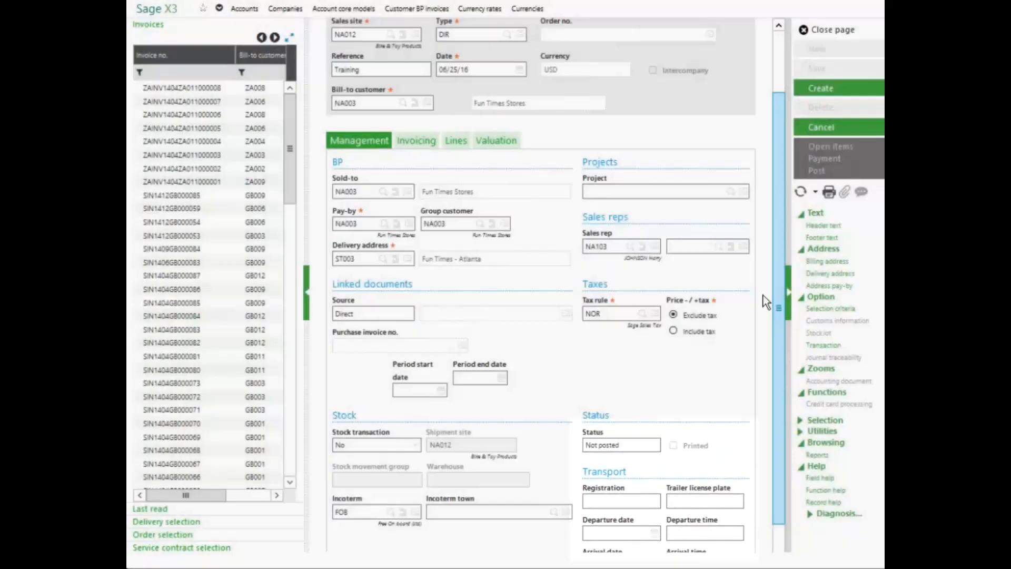
{"action": "left_click", "coordinate": [410, 142]}
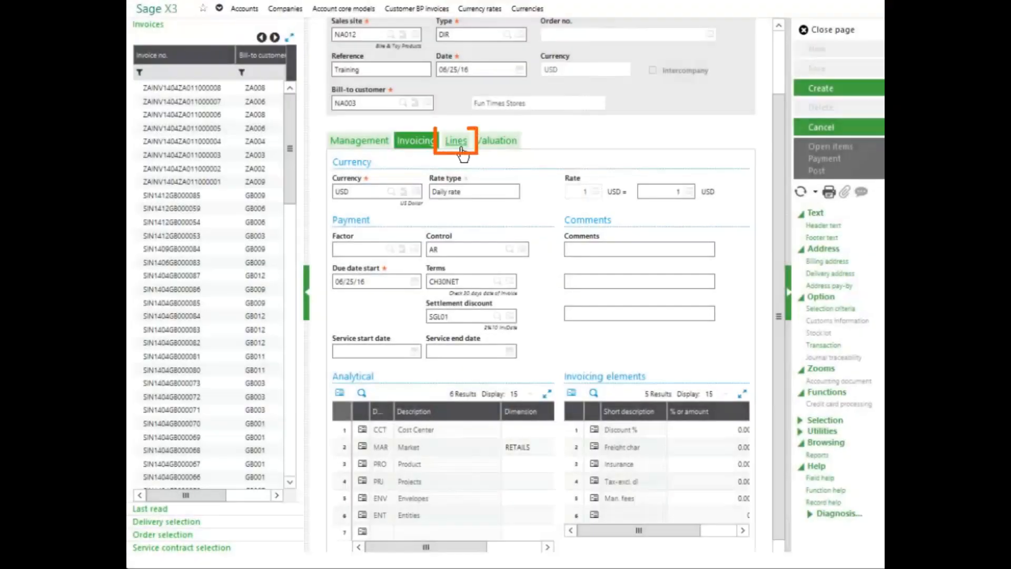
{"action": "left_click", "coordinate": [457, 141]}
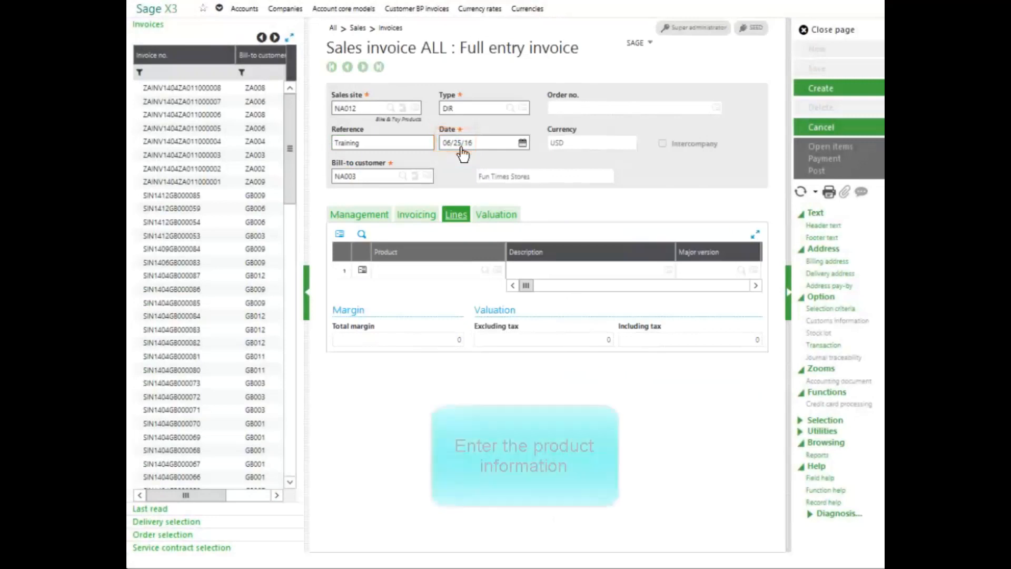
{"action": "left_click", "coordinate": [410, 271]}
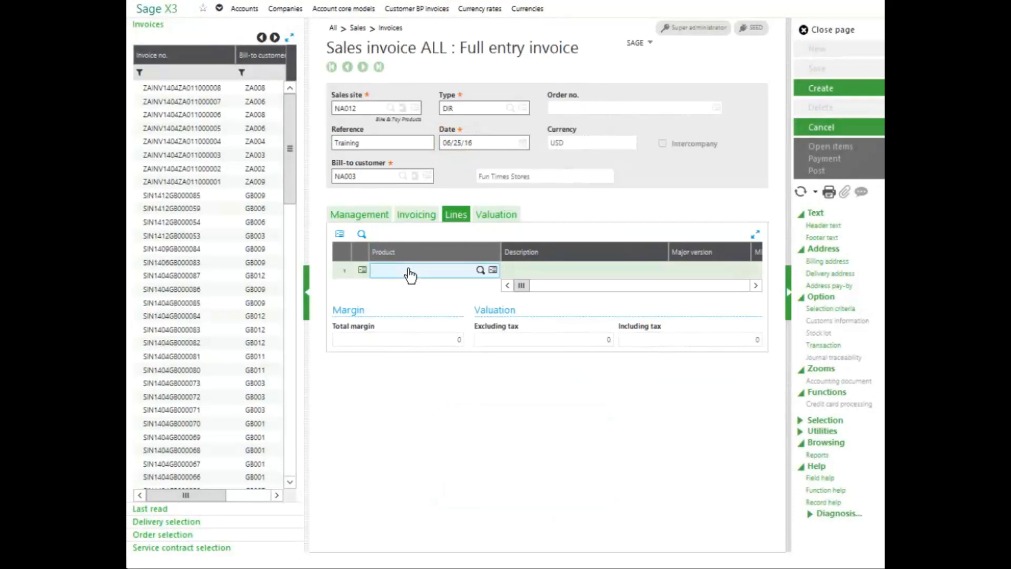
{"action": "type", "text": "bms001"}
{"action": "key", "text": "Tab"}
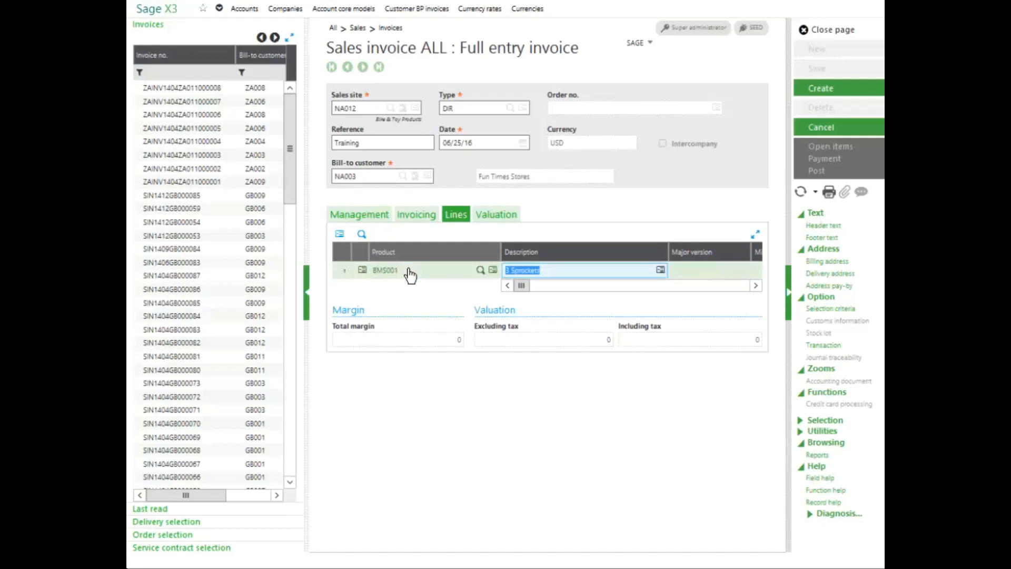
{"action": "key", "text": "Tab"}
- Set the invoiced quantity of the BMS001 line to 15 in its popup view, keeping the proposed gross price
{"action": "left_click", "coordinate": [362, 270]}
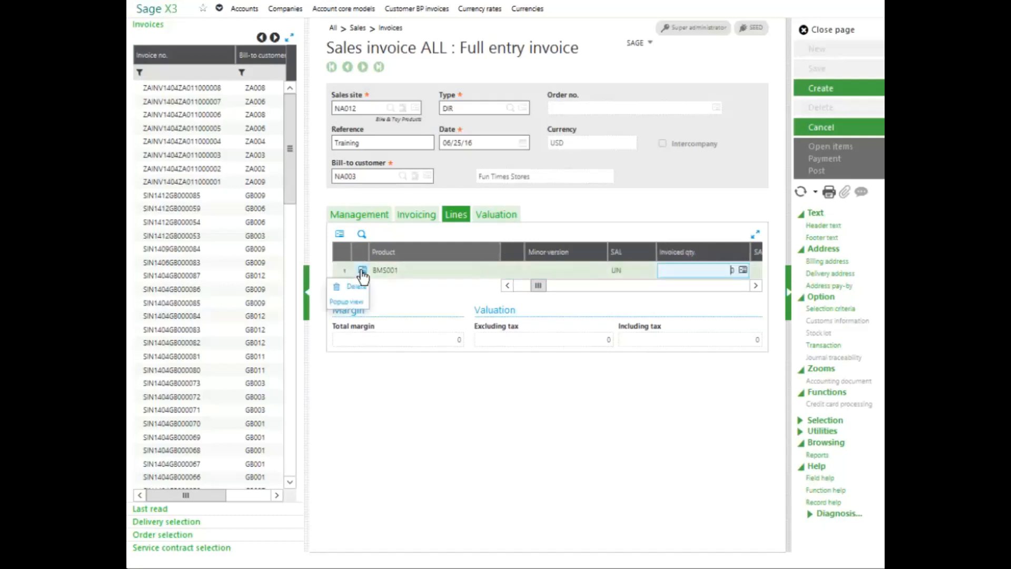
{"action": "left_click", "coordinate": [352, 301]}
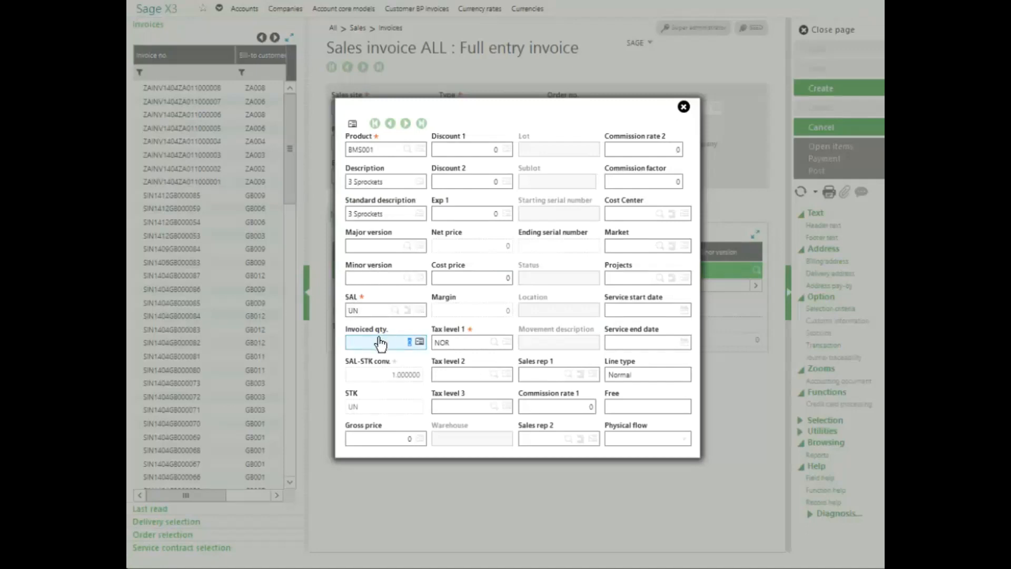
{"action": "type", "text": "6"}
{"action": "type", "text": "50"}
{"action": "key", "text": "BackSpace"}
{"action": "key", "text": "Tab"}
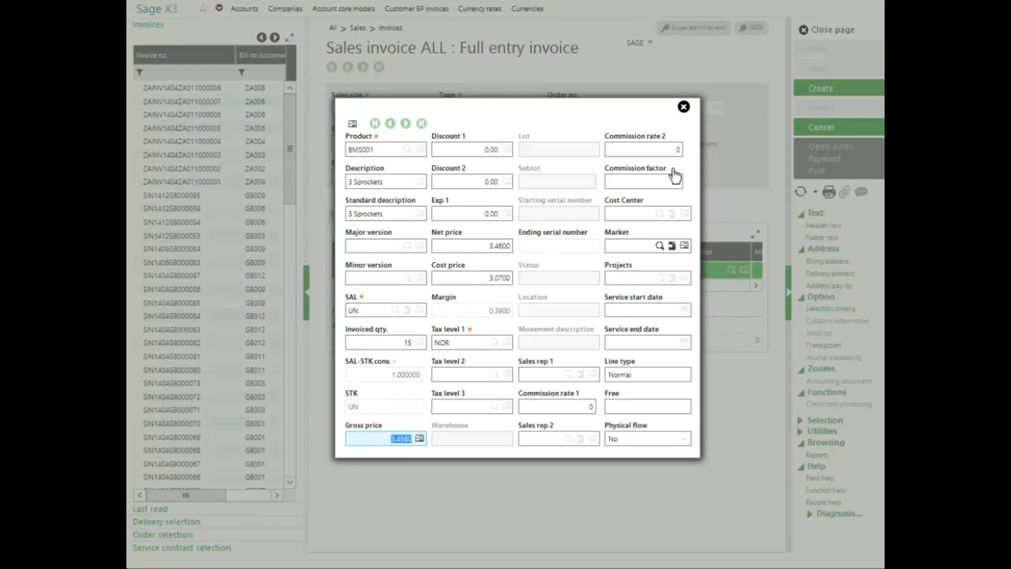
{"action": "left_click", "coordinate": [683, 108]}
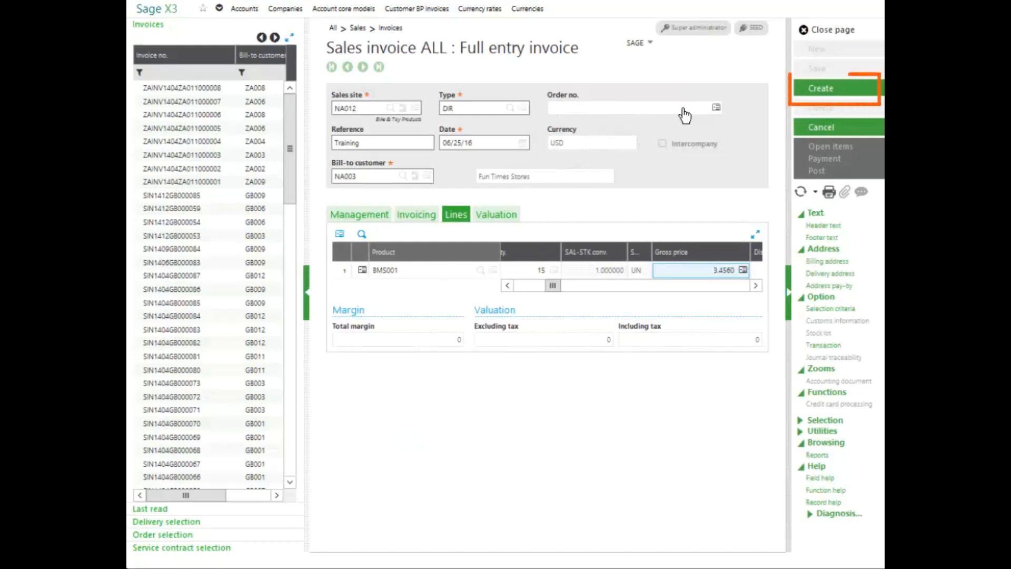
- Create the sales invoice and post it, closing the validation log
{"action": "left_click", "coordinate": [820, 93]}
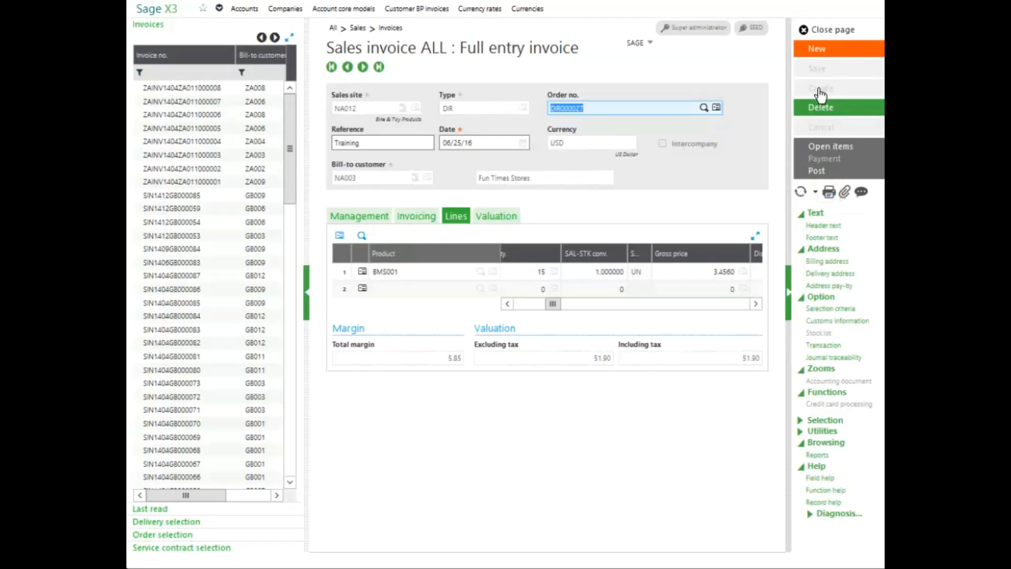
{"action": "left_click", "coordinate": [818, 172]}
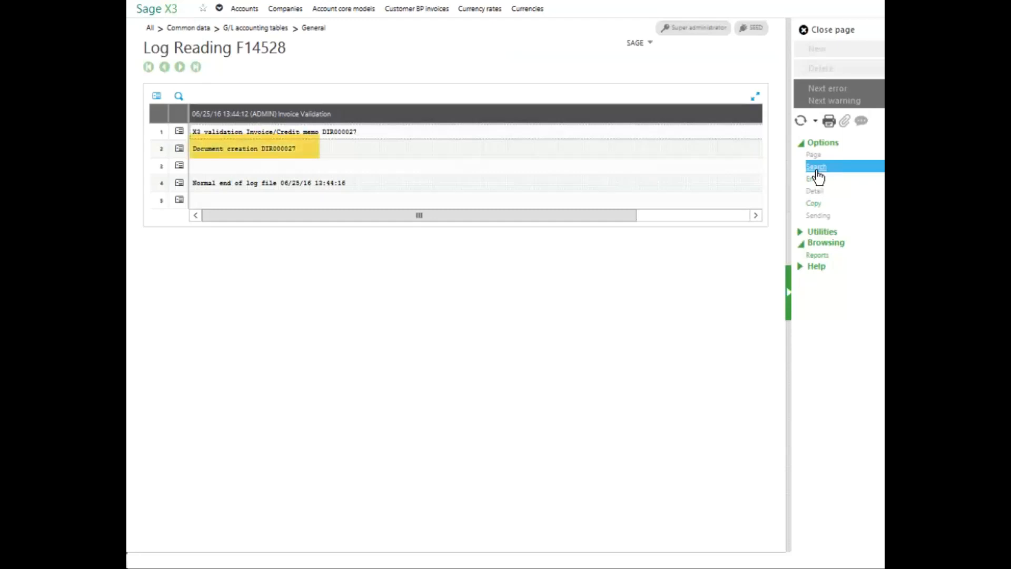
{"action": "left_click", "coordinate": [825, 31]}
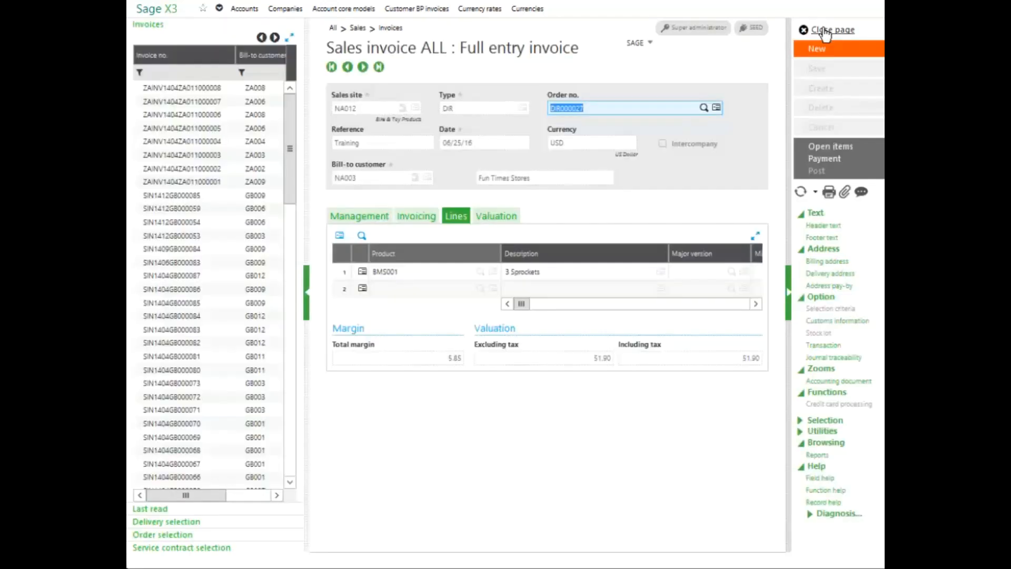